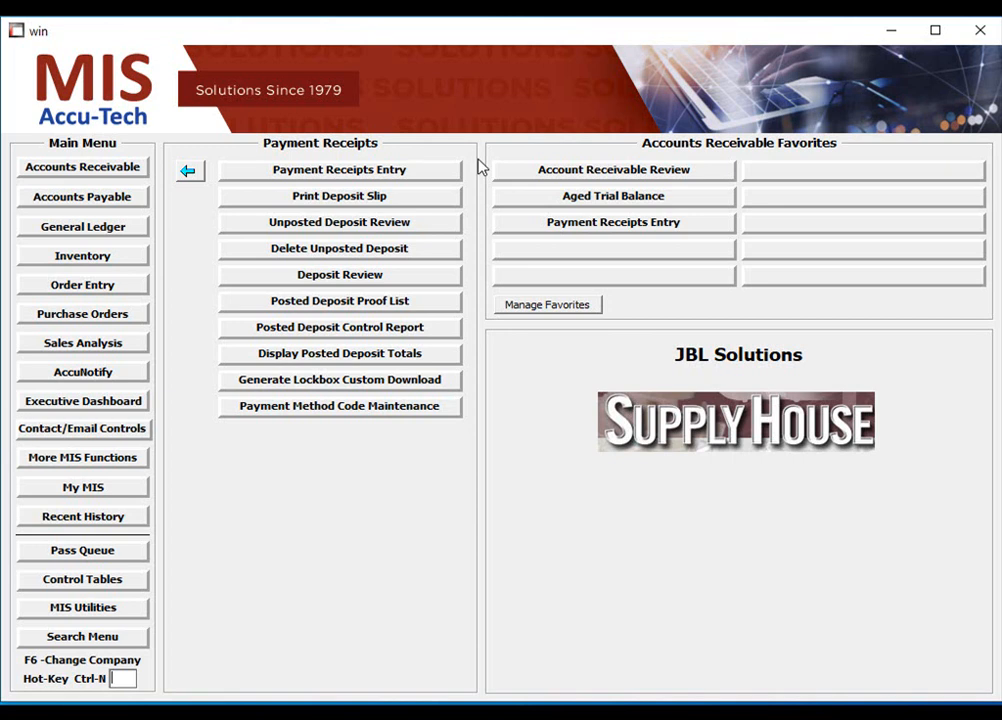
- Create new deposit 201102-01 with extension 01 and continue past initialization to the .00 totals
click(453, 175)
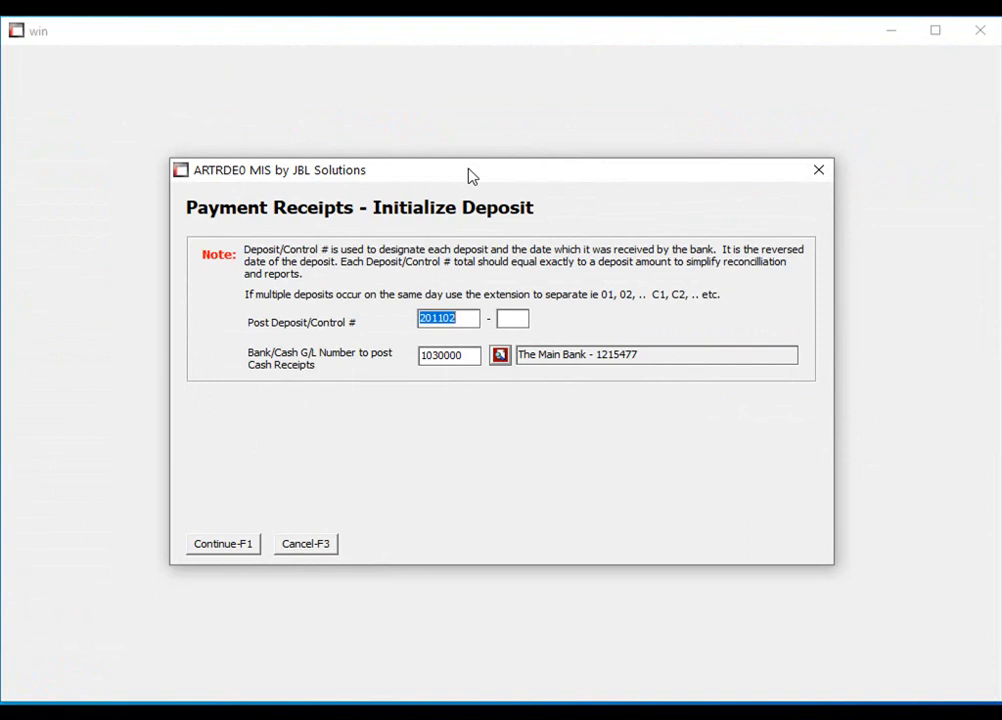
key(Tab)
text(01)
key(Return)
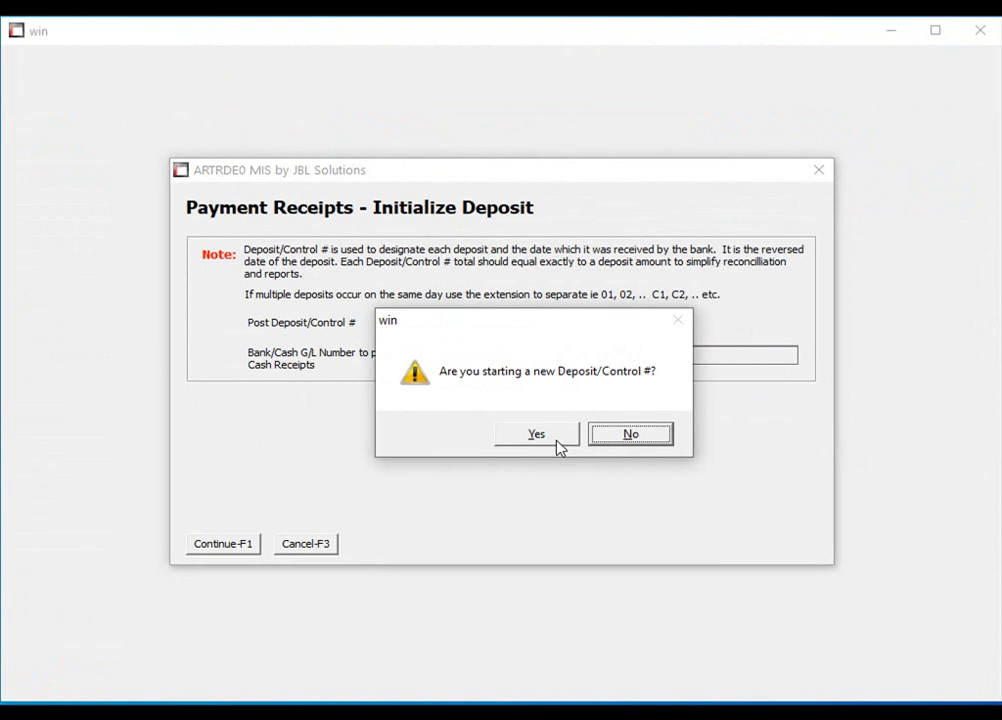
click(557, 441)
click(255, 547)
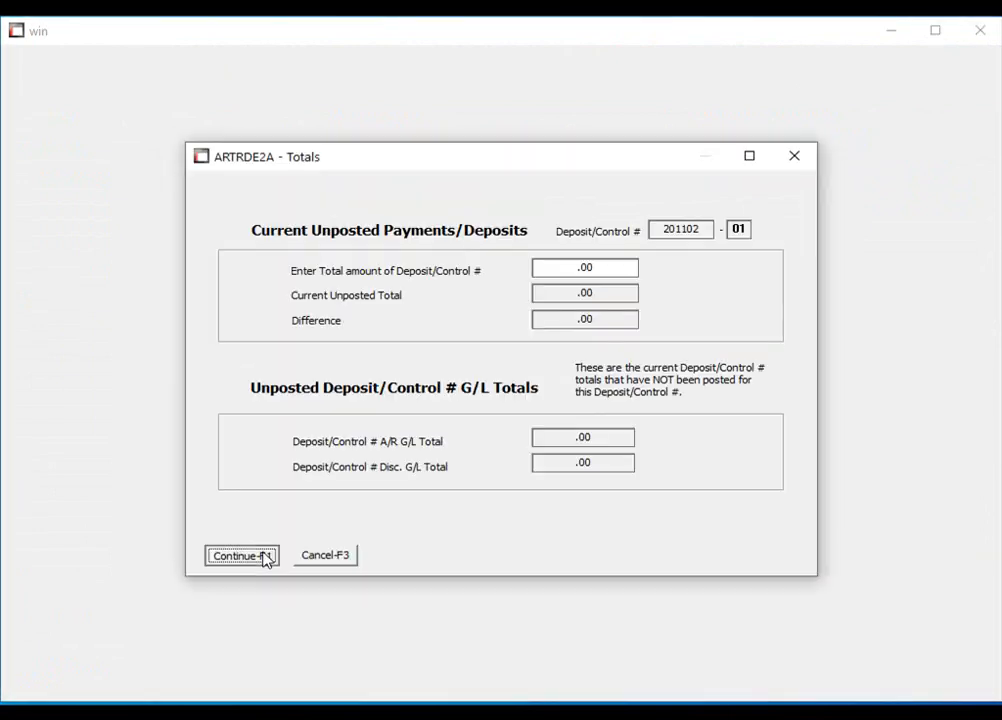
click(264, 556)
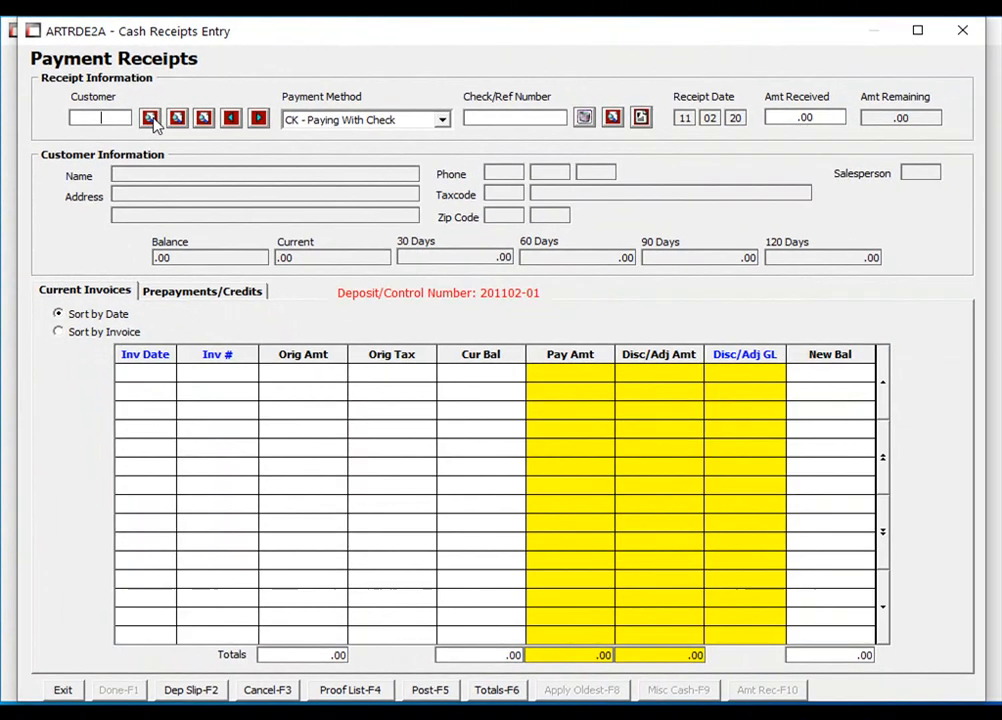
- Search 'als' to select Alson International, with payment method CN - Paying Now With Credit Card
click(167, 132)
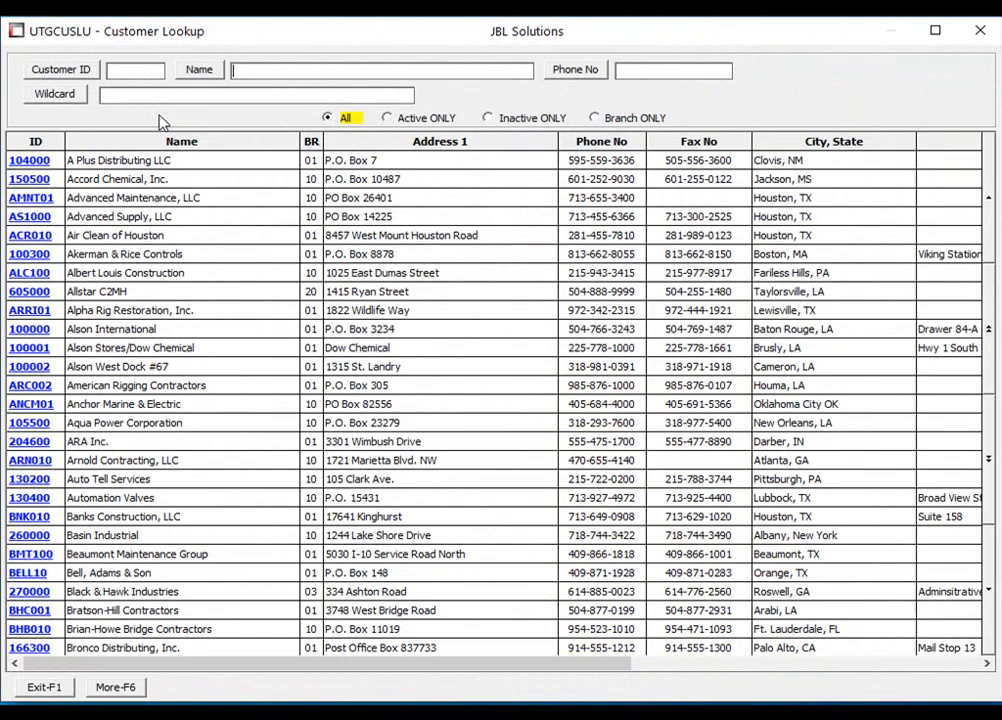
text(als)
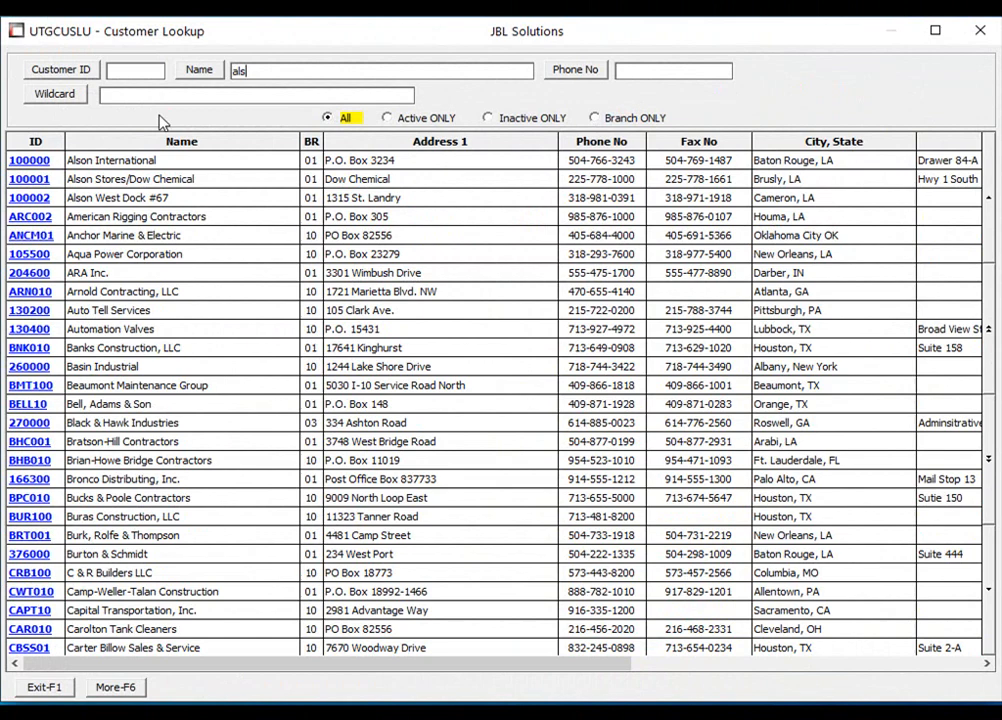
key(Return)
key(Return)
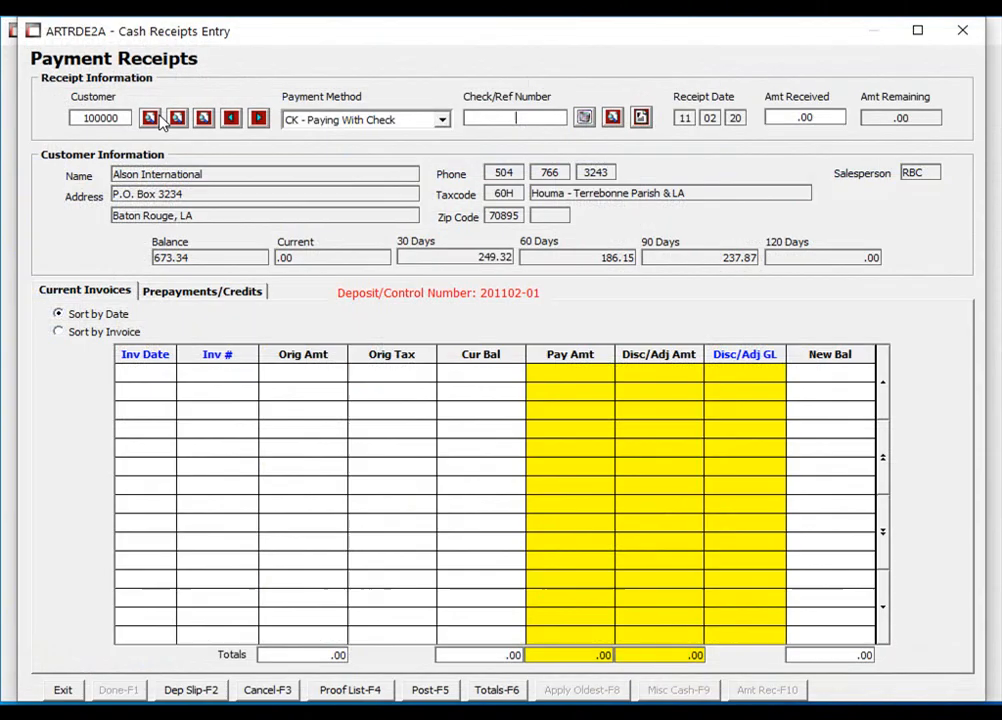
click(445, 121)
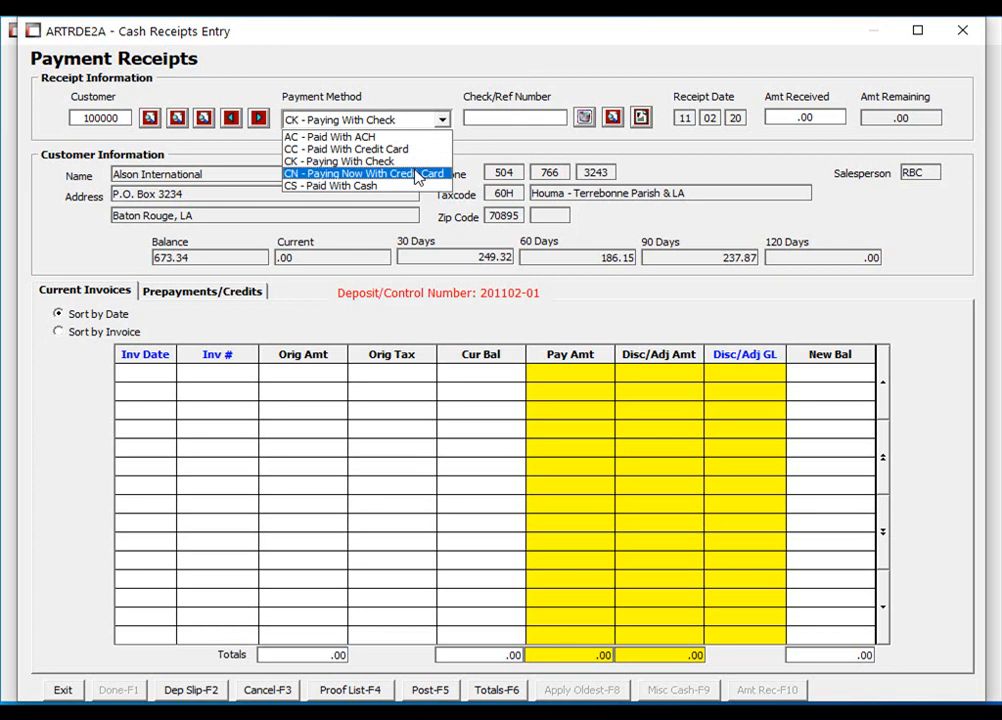
click(417, 176)
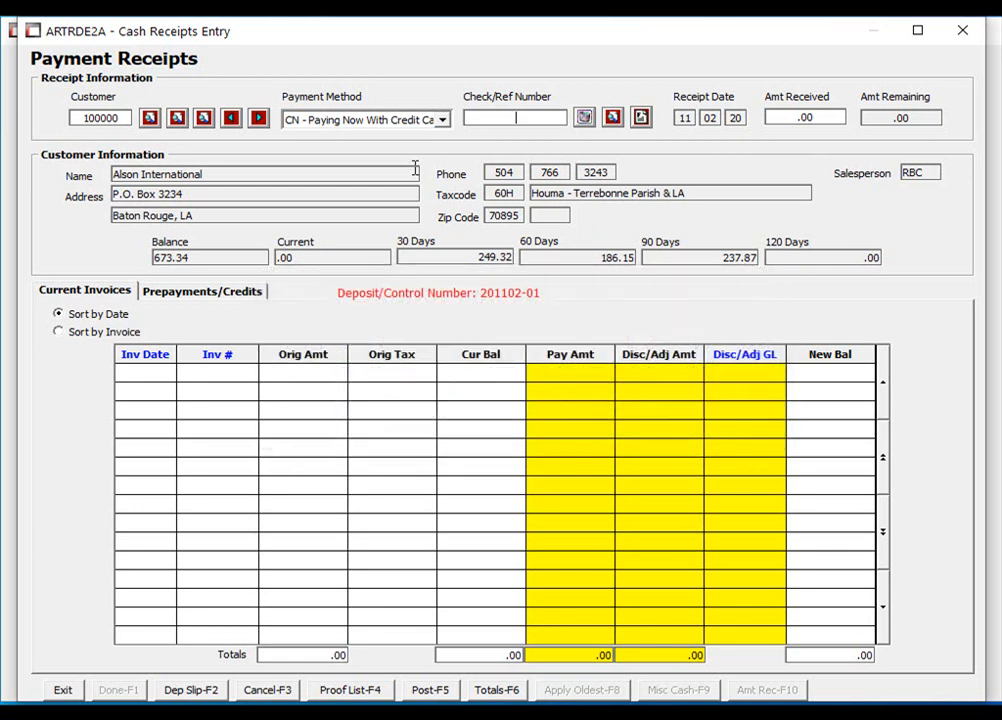
- Enter 20.00 received, apply 20 to invoice 022774-10, and accept the partial-payment warning
click(778, 115)
text(20)
key(Return)
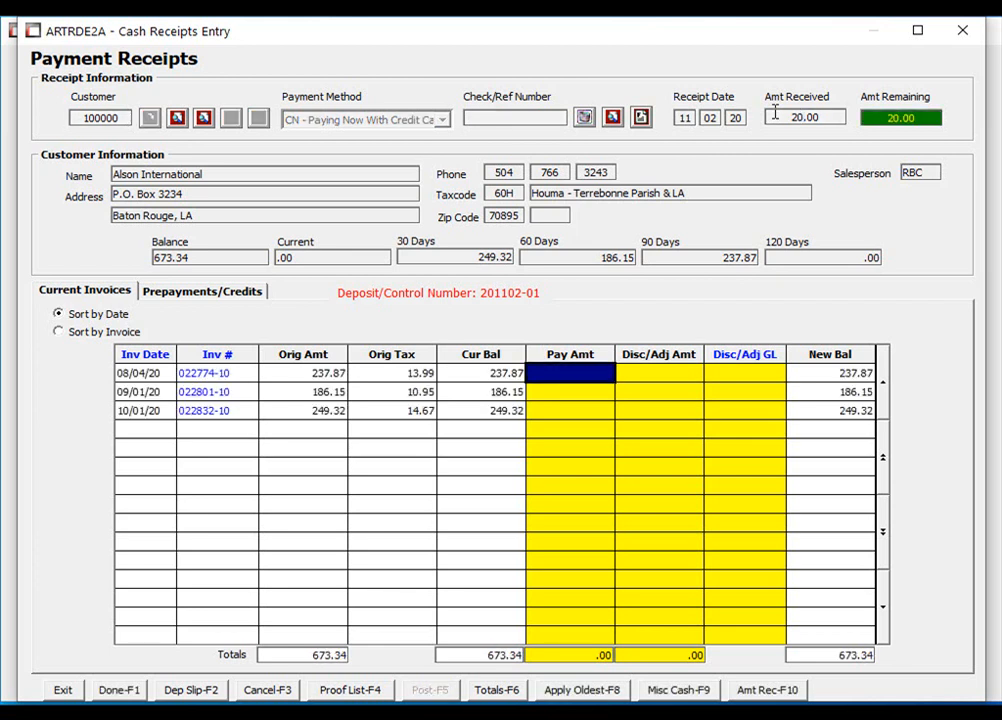
text(20)
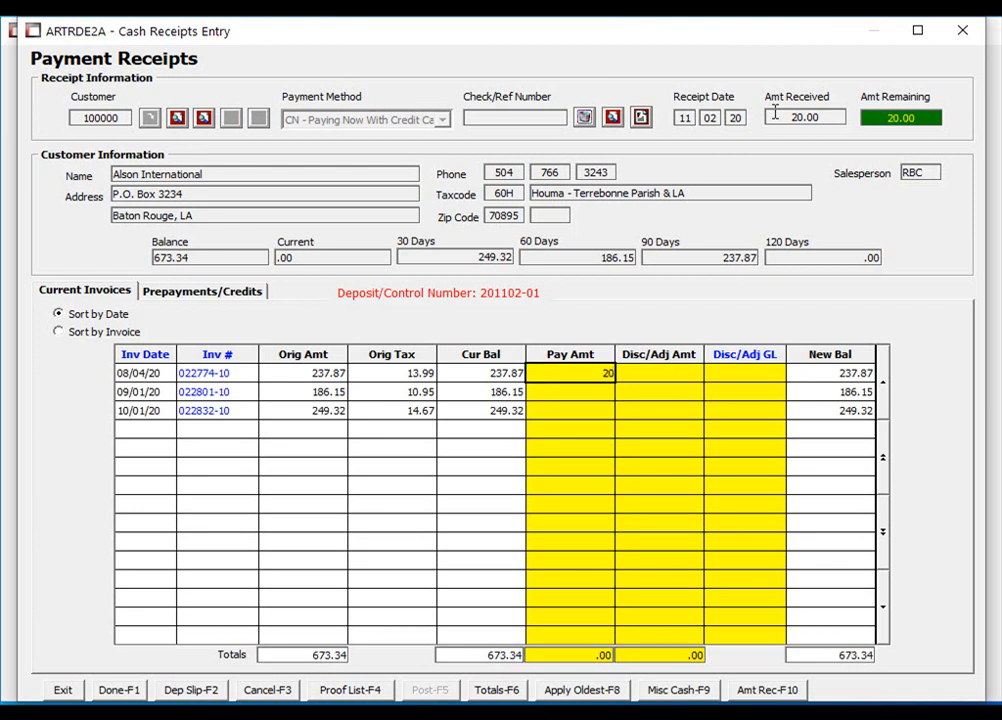
key(Return)
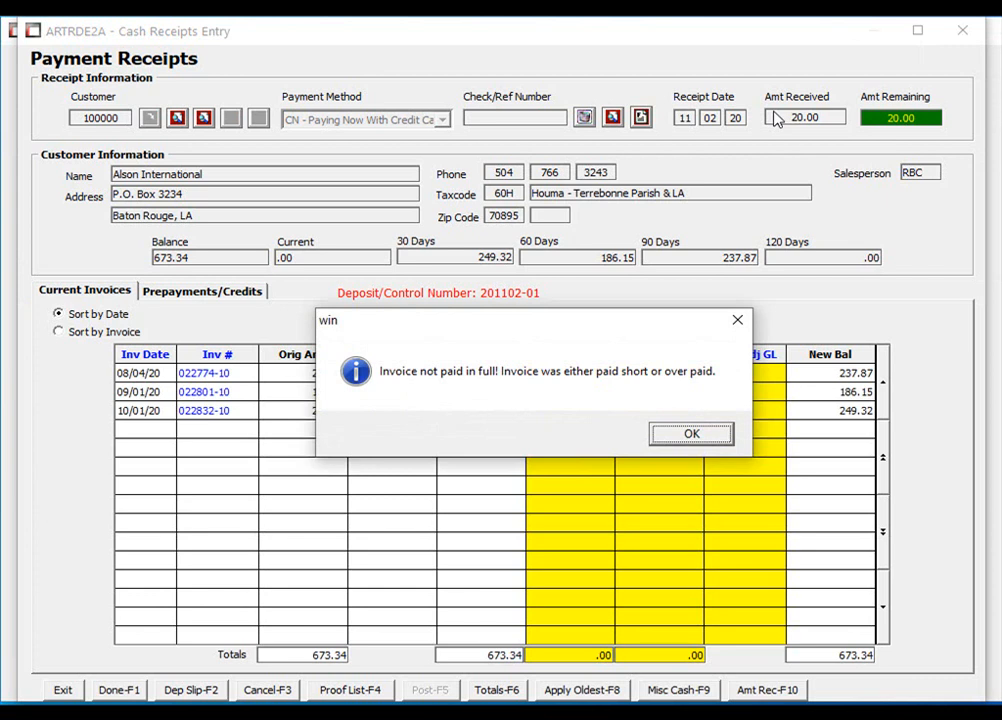
click(689, 433)
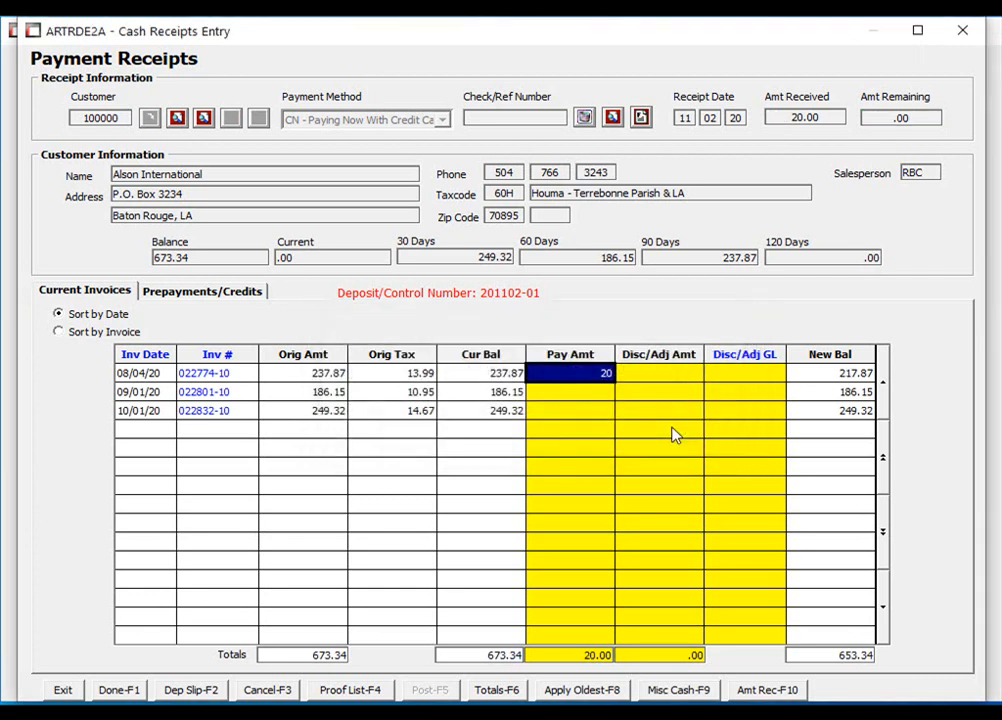
click(132, 690)
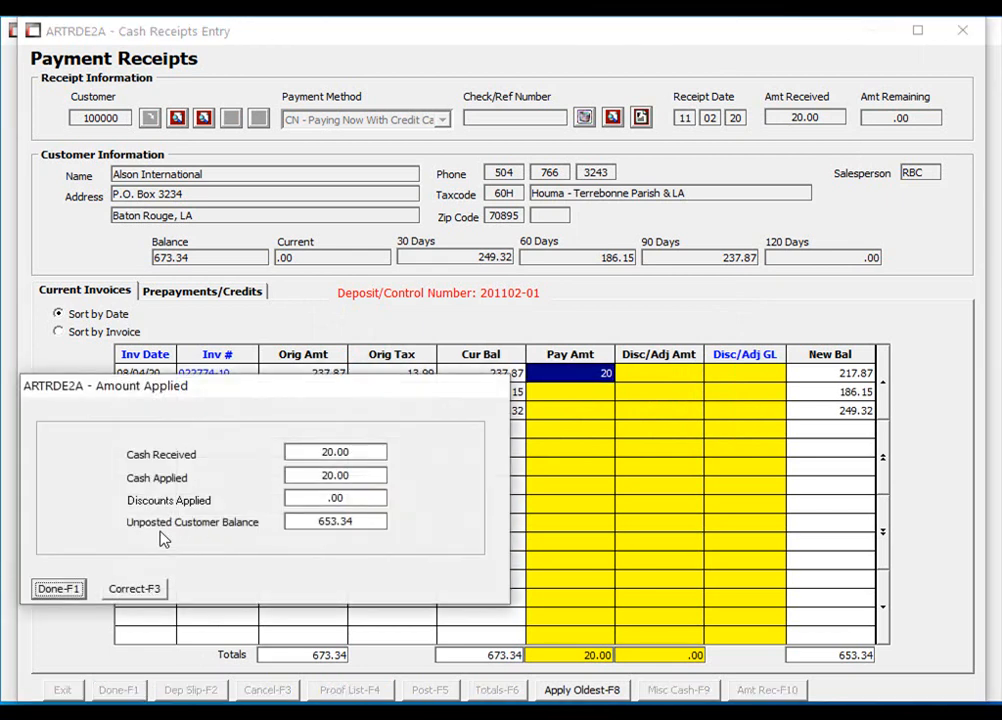
- Charge the 20.00 to the customer's saved card and acknowledge the approval
click(66, 590)
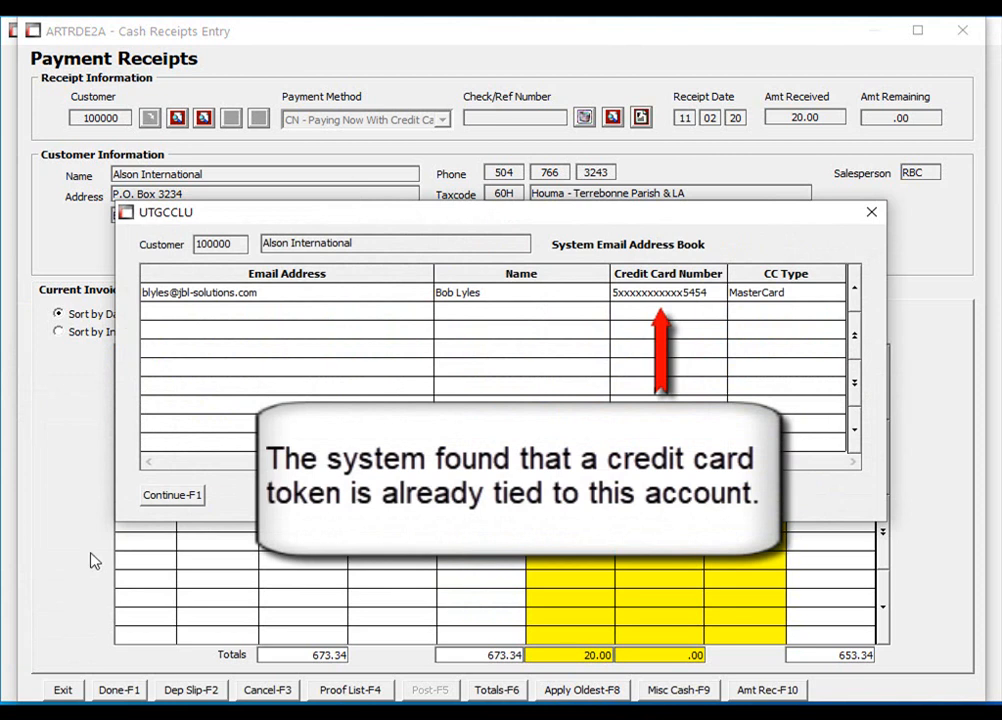
click(382, 300)
click(186, 497)
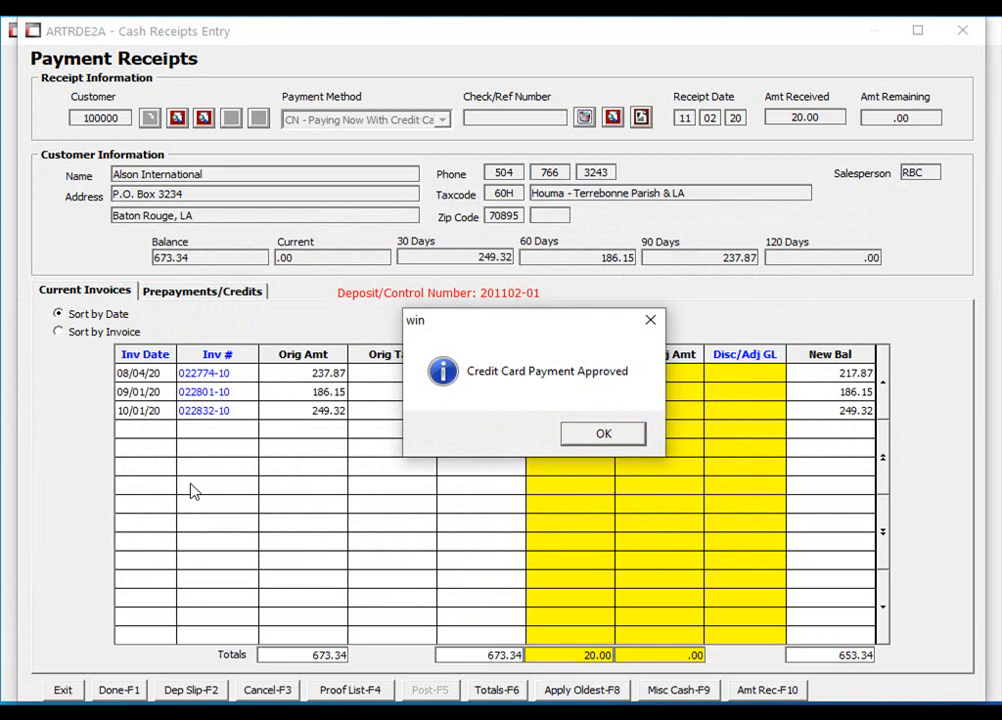
click(604, 433)
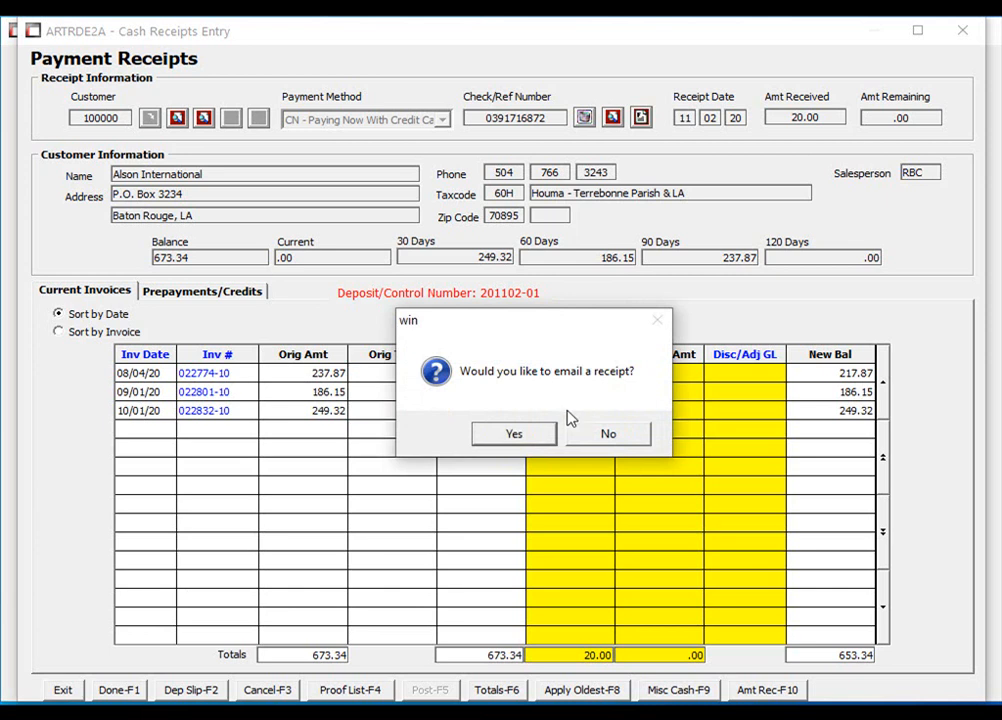
- Email the payment receipt to the customer's contact address
click(535, 444)
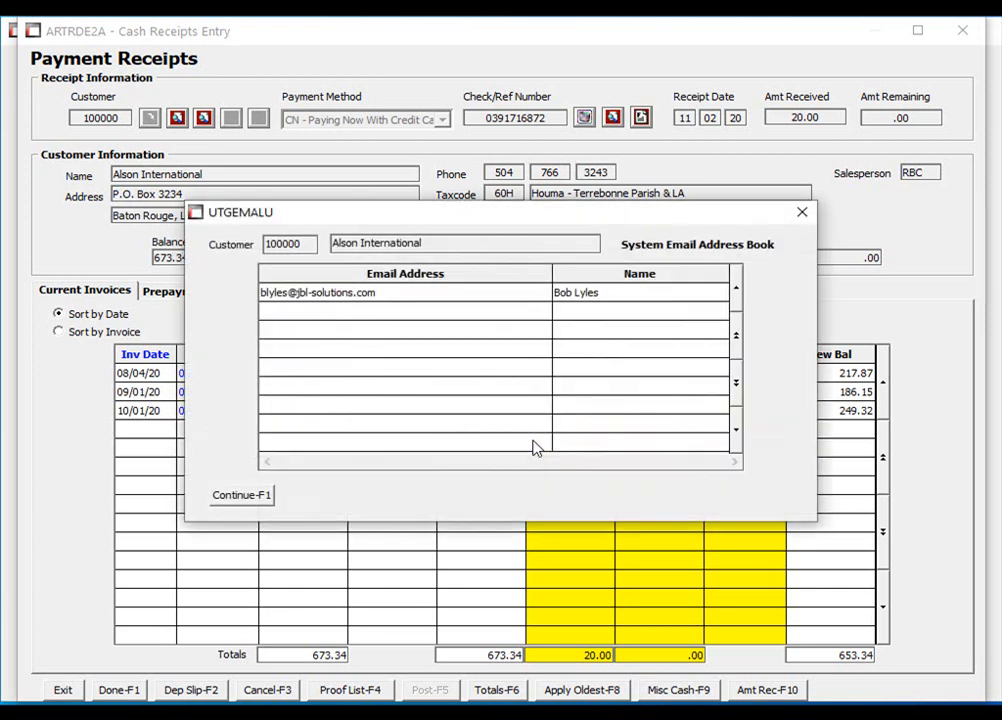
click(425, 294)
click(255, 496)
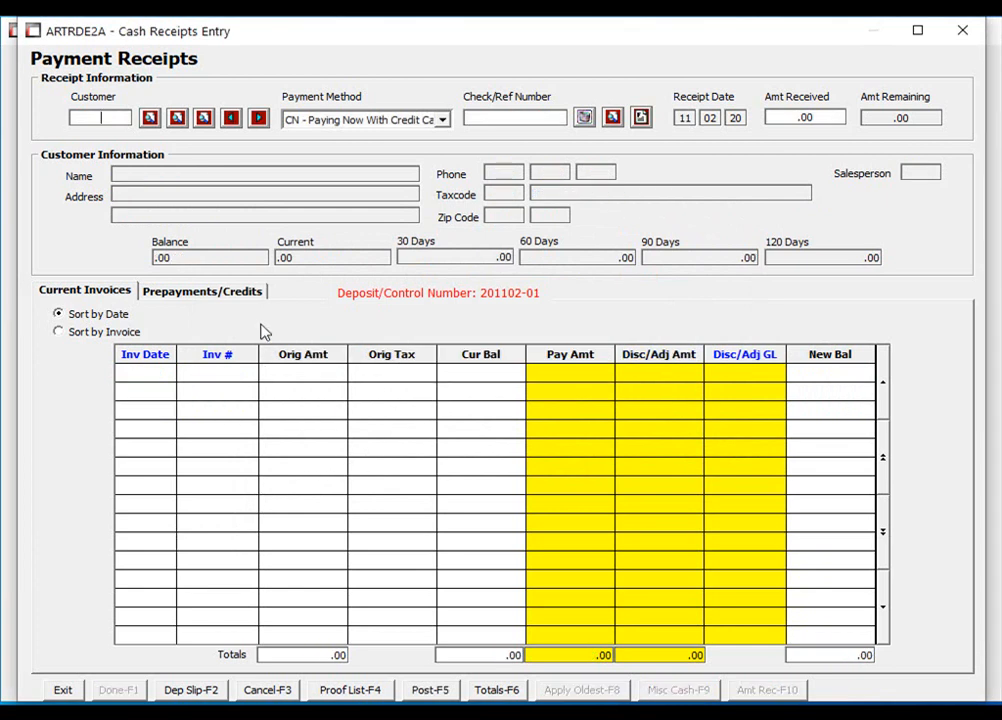
- Search 'air' and select Air Clean of Houston as the paying customer
click(149, 118)
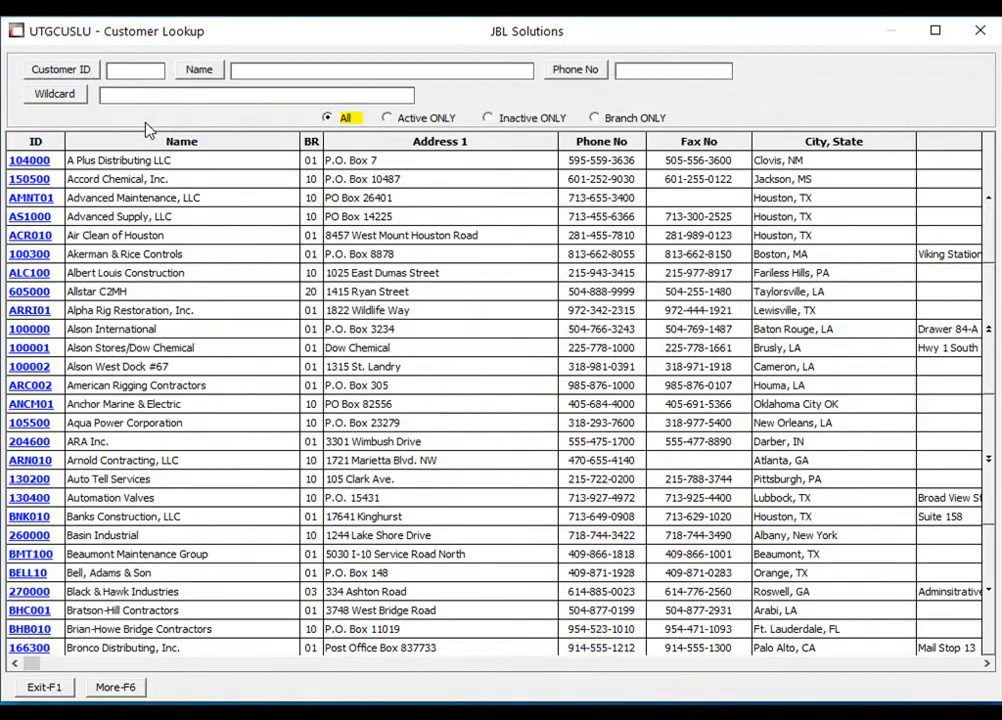
text(air)
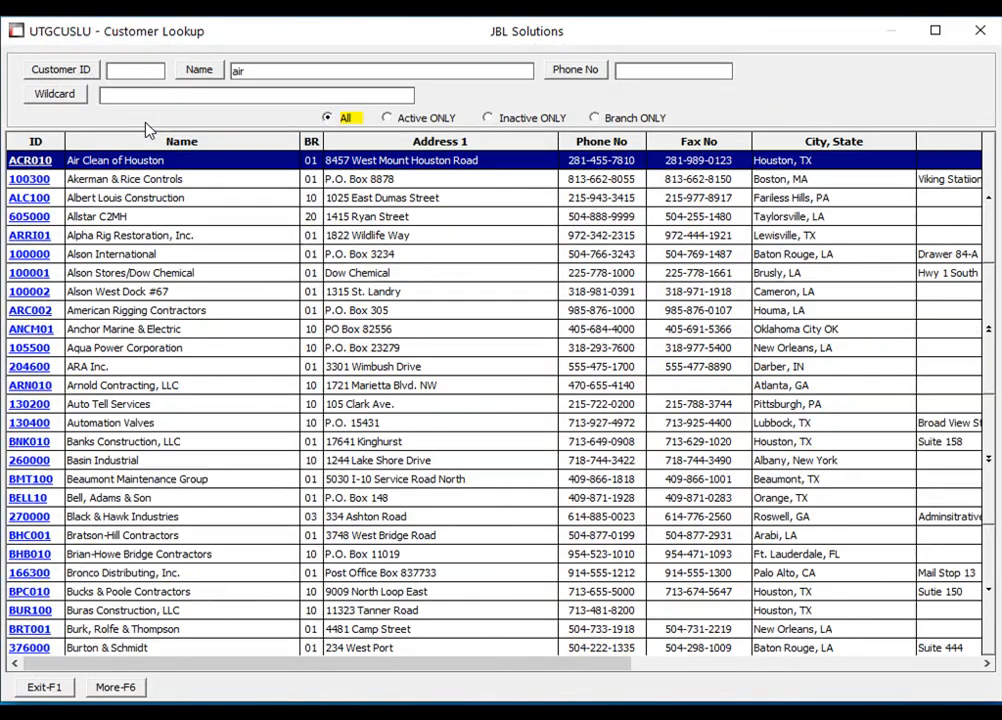
key(Return)
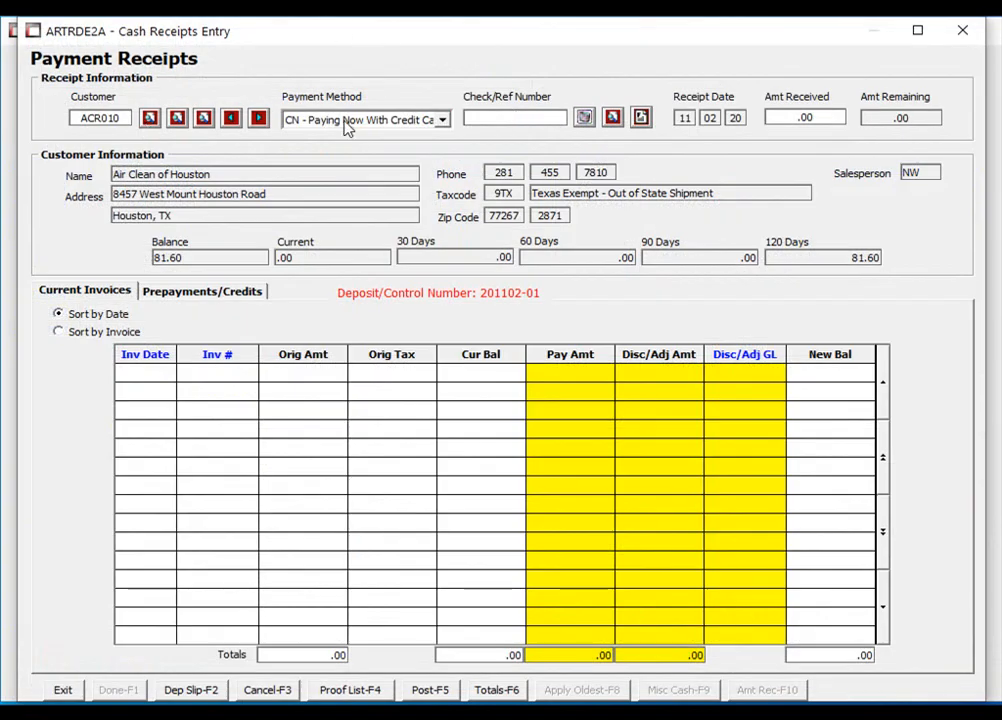
- Receive 15.00, apply 15 to invoice 022729-10, and finish to the card charge form
key(Tab)
text(15)
key(Tab)
text(15)
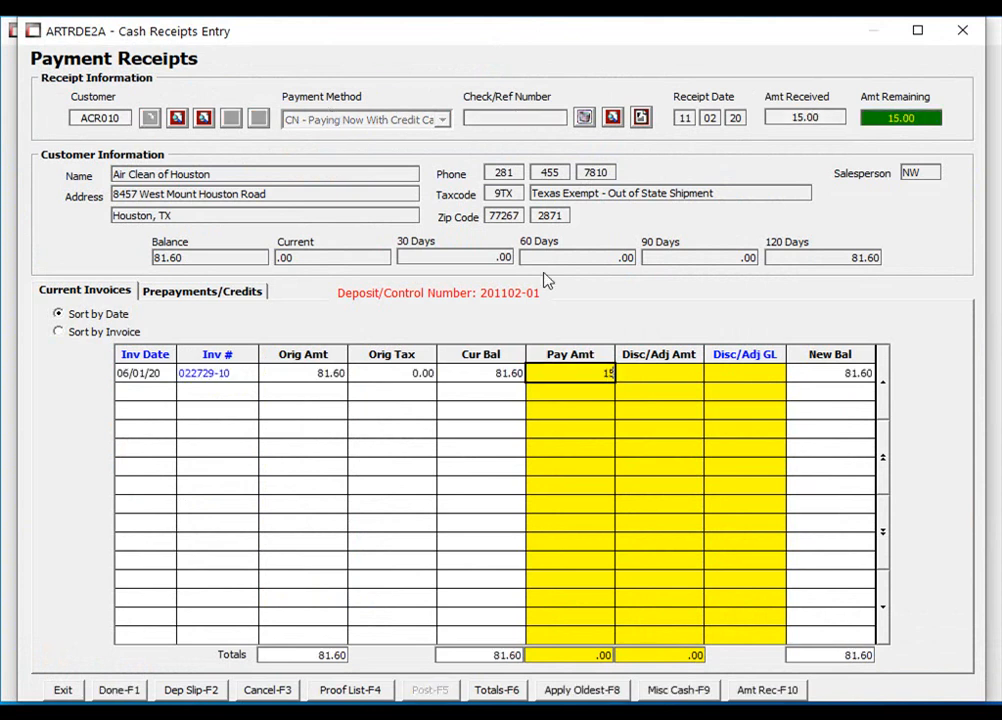
key(Return)
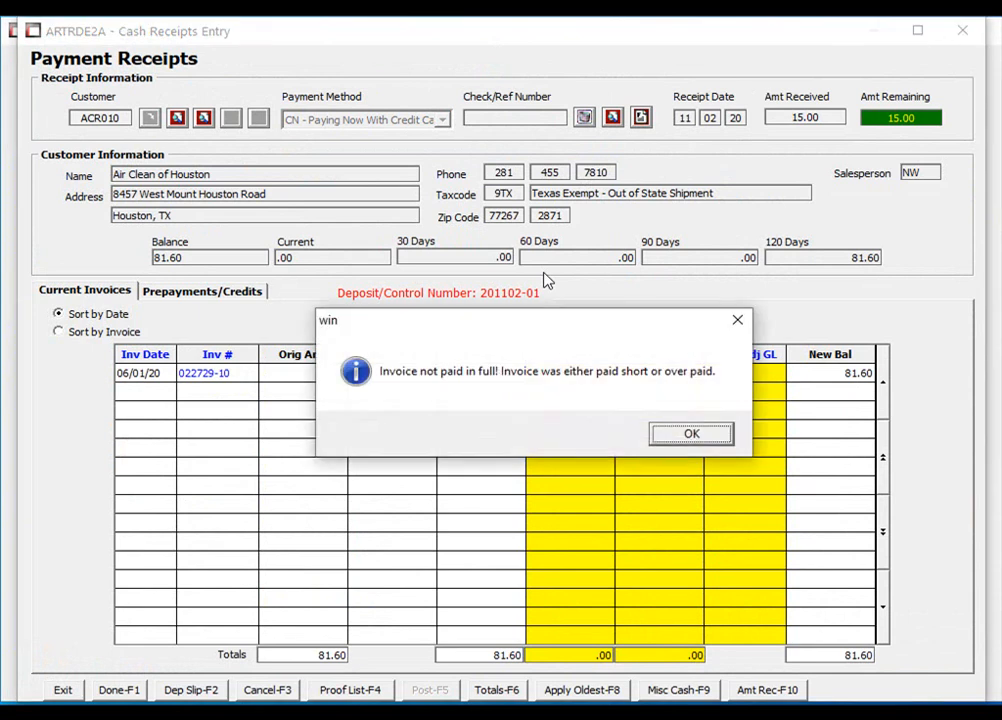
click(668, 435)
click(119, 690)
click(62, 590)
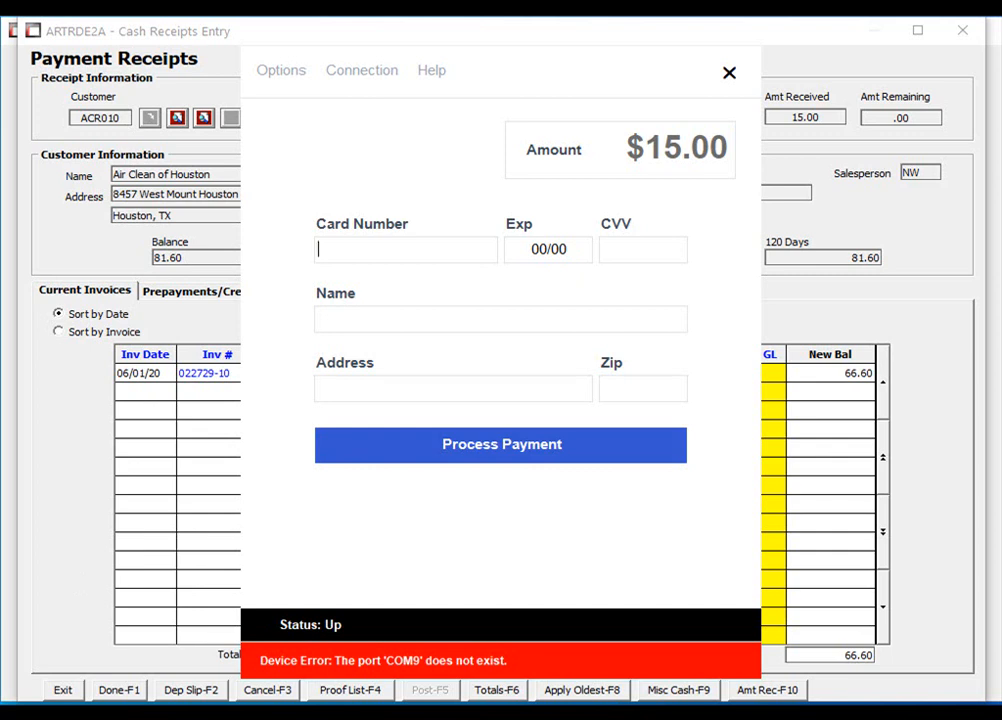
- Enter the customer's card number with expiry 10/22 and process the $15.00 charge to approval
key(ctrl+v)
key(Return)
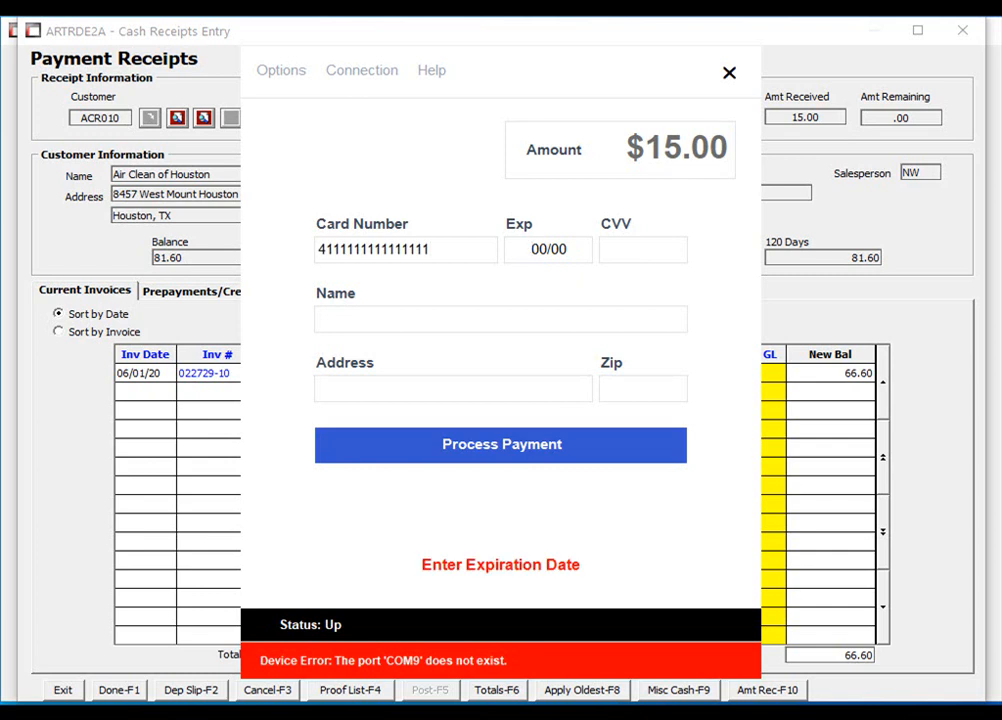
text(10/22)
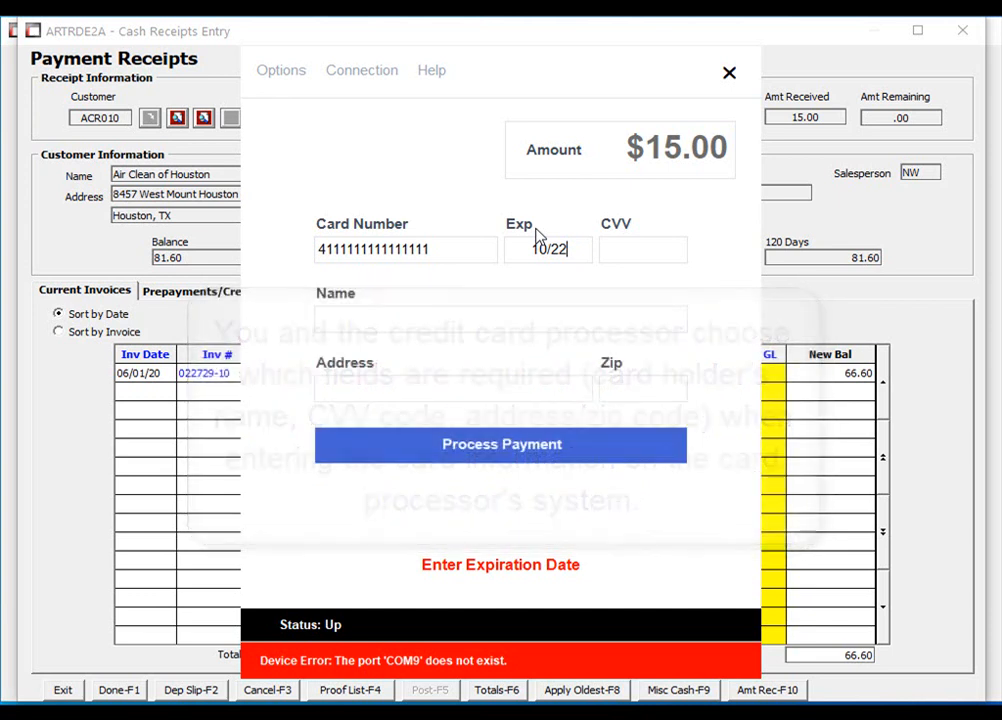
key(Return)
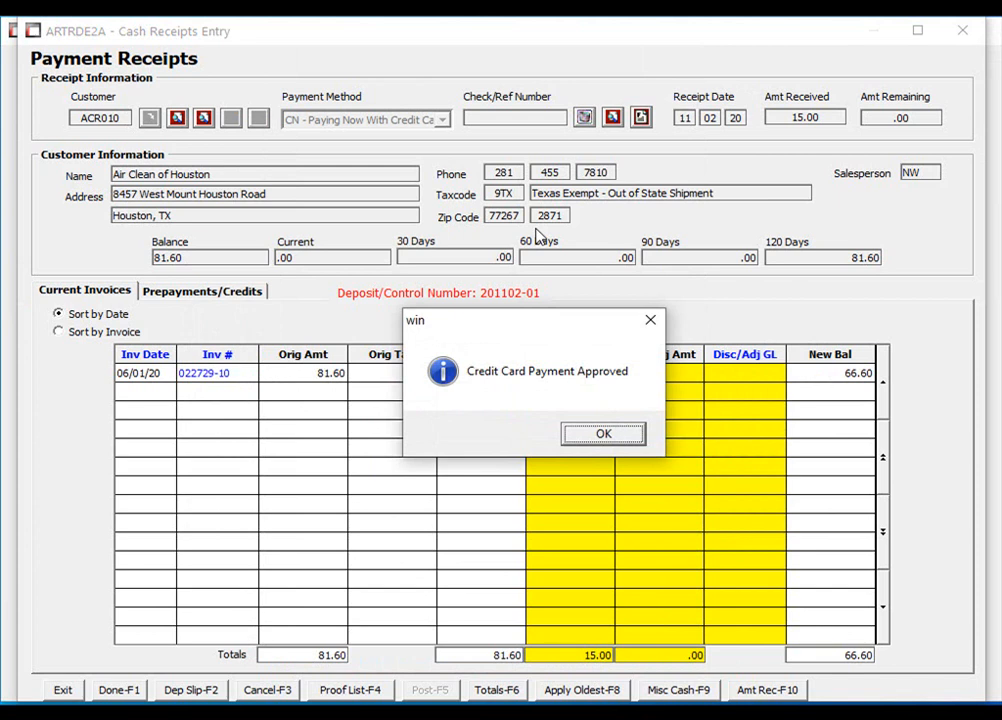
click(605, 436)
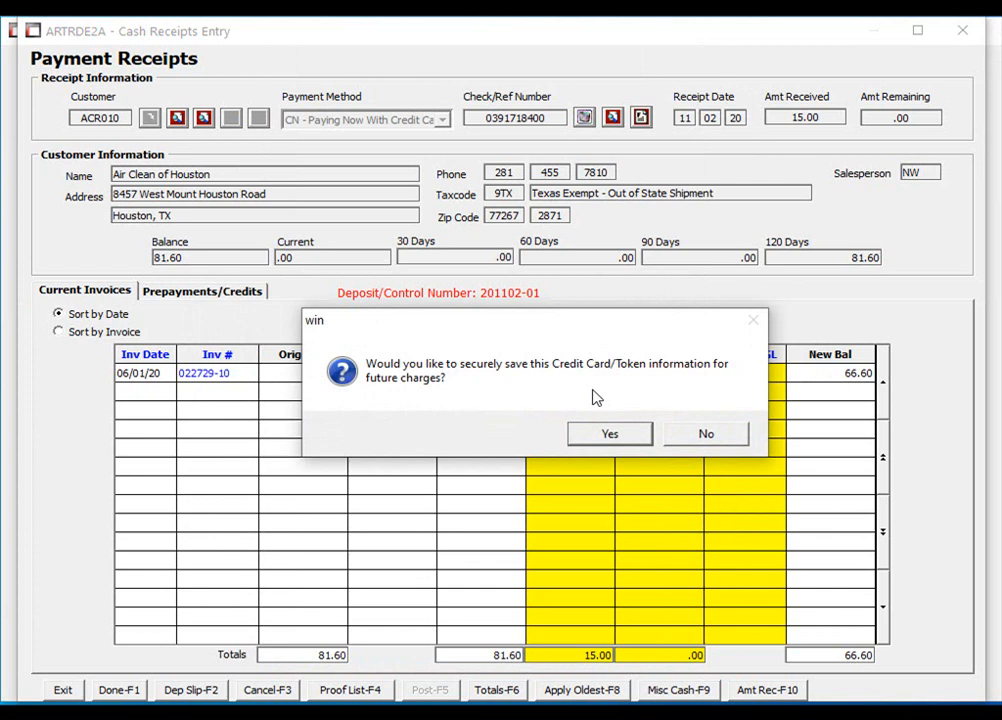
- Save the card on file and add a new contact with the customer's e-mail address and name
click(619, 437)
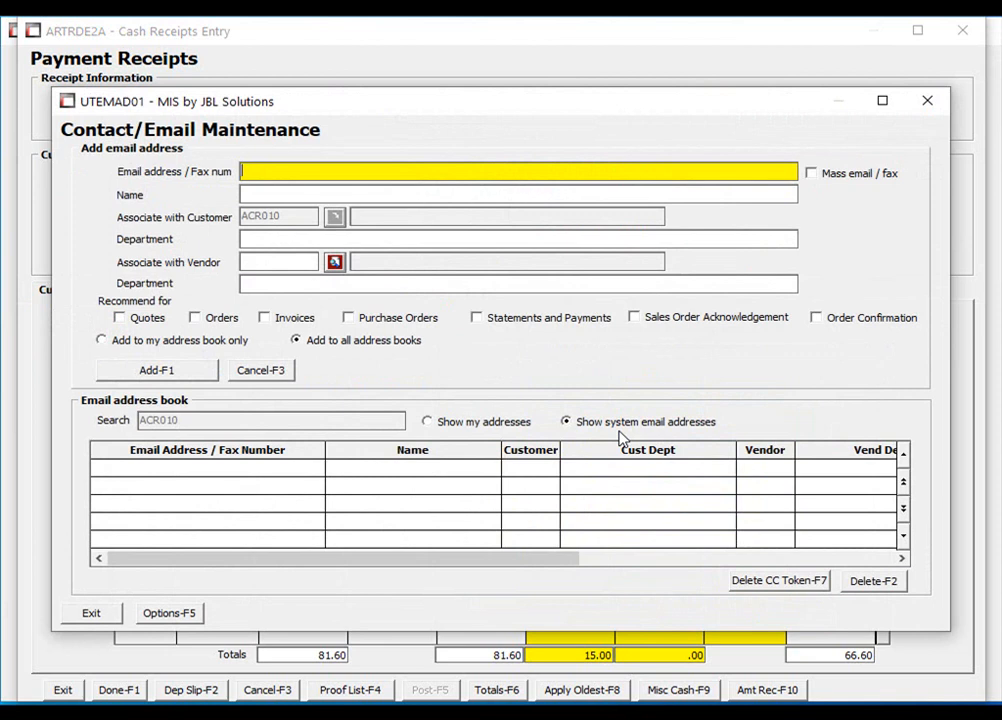
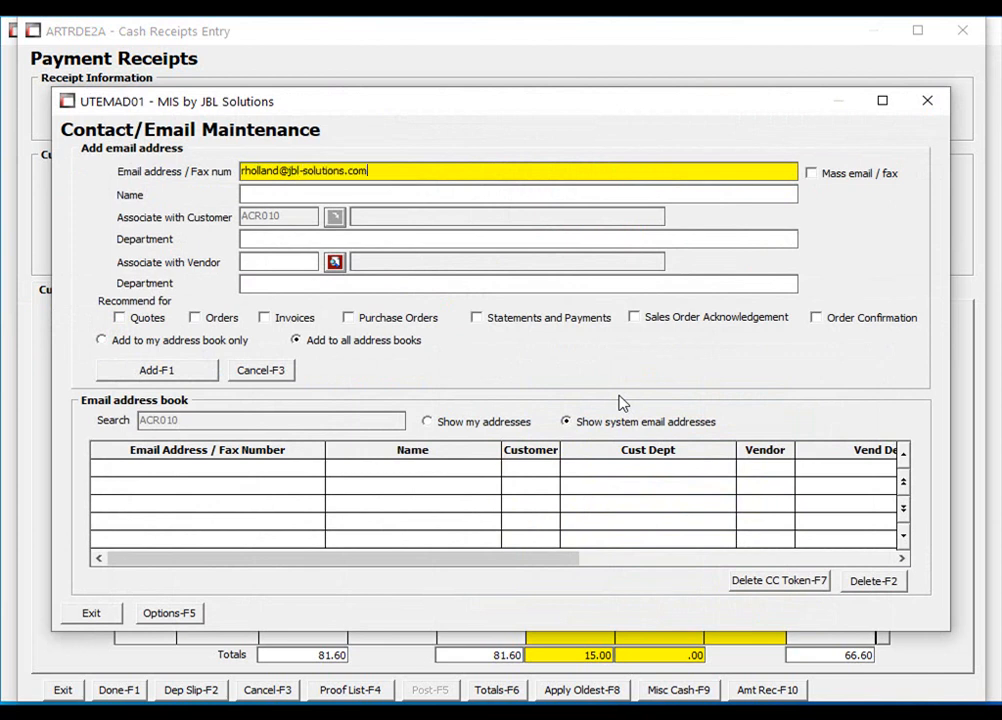
click(397, 195)
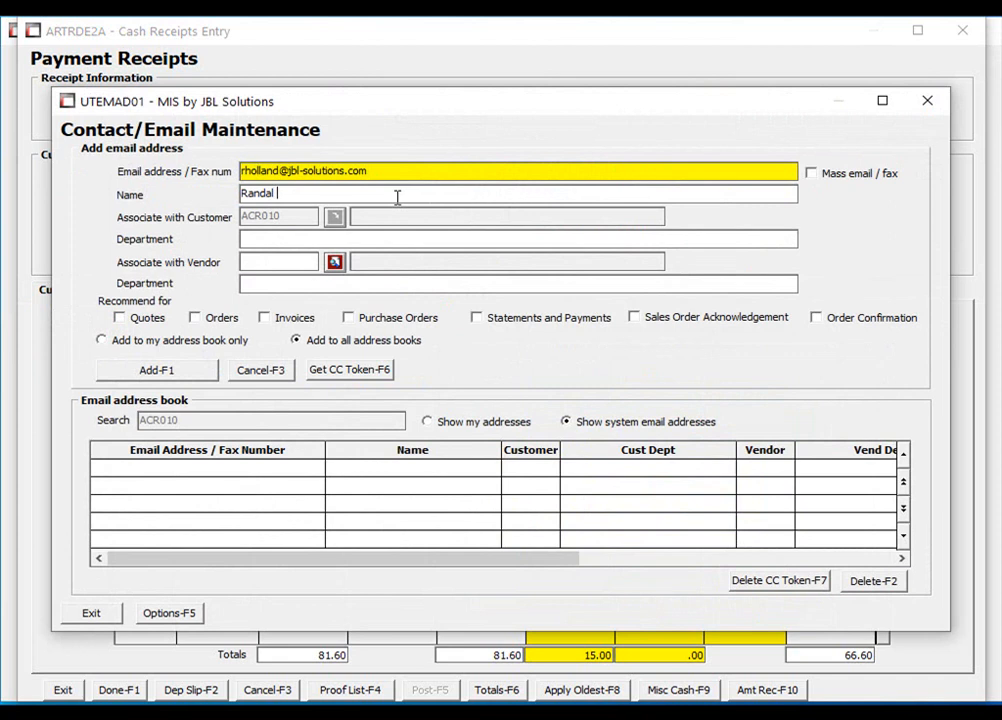
click(210, 374)
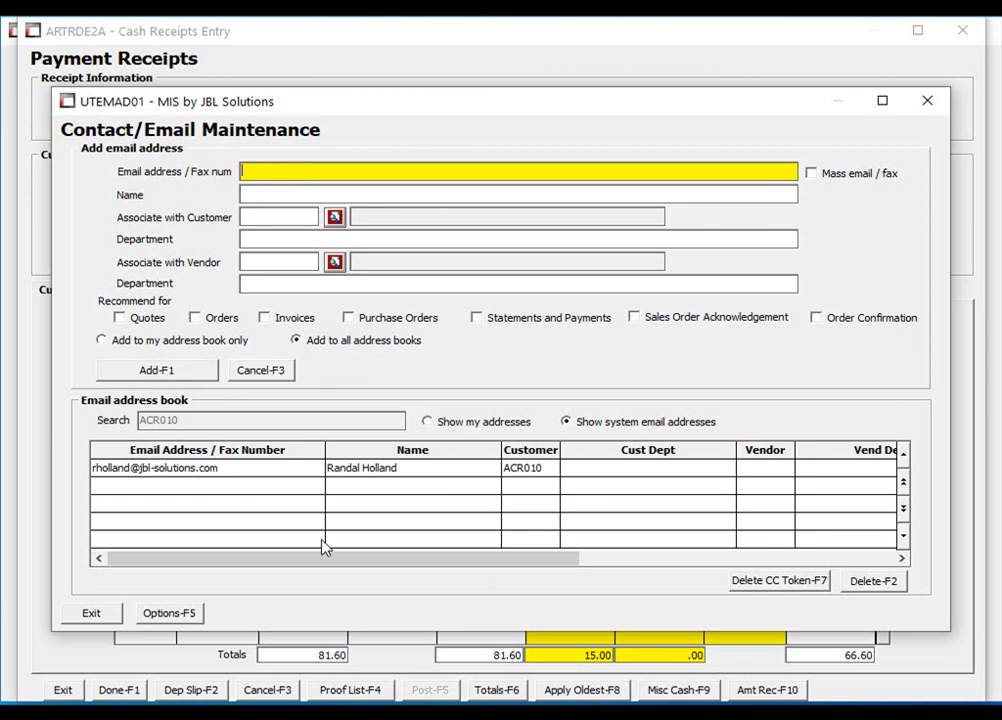
drag(320, 567, 632, 595)
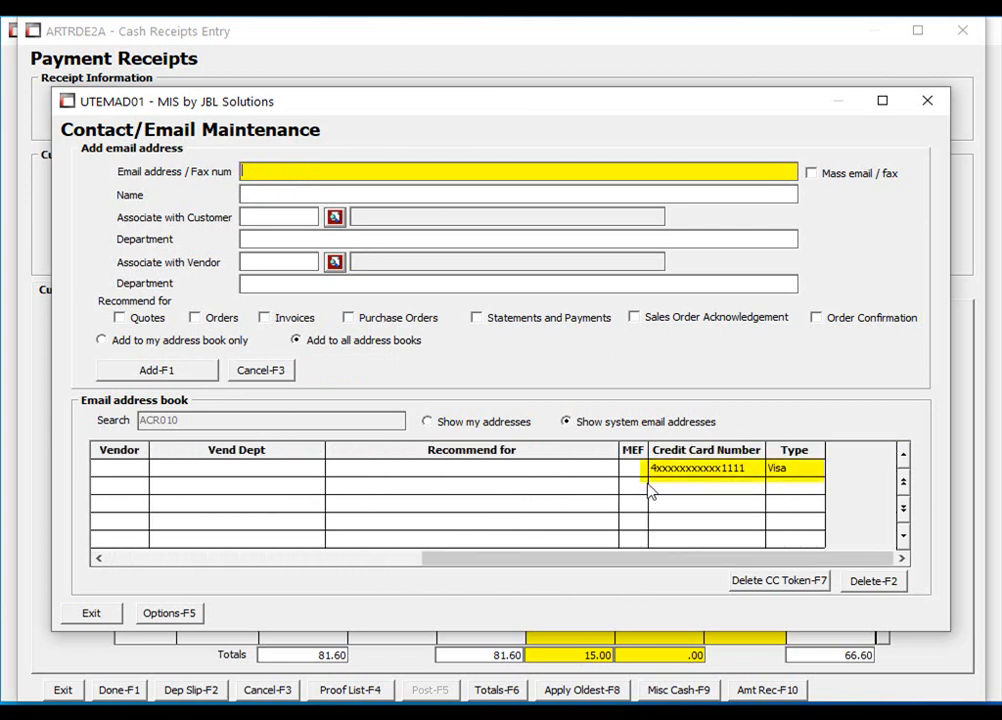
drag(679, 558, 290, 567)
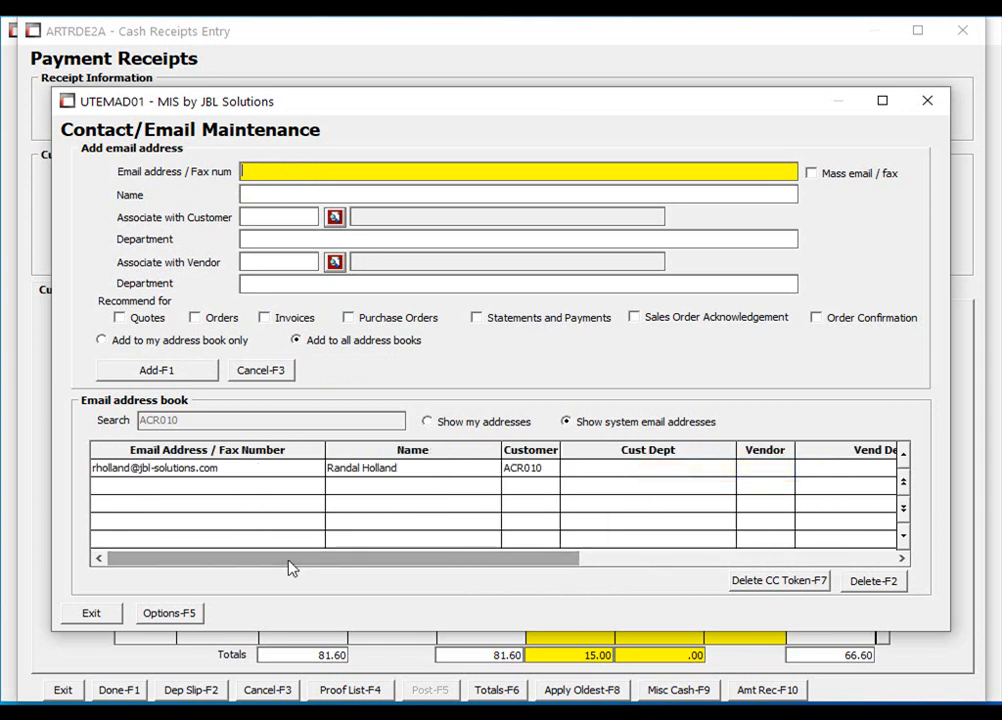
click(104, 618)
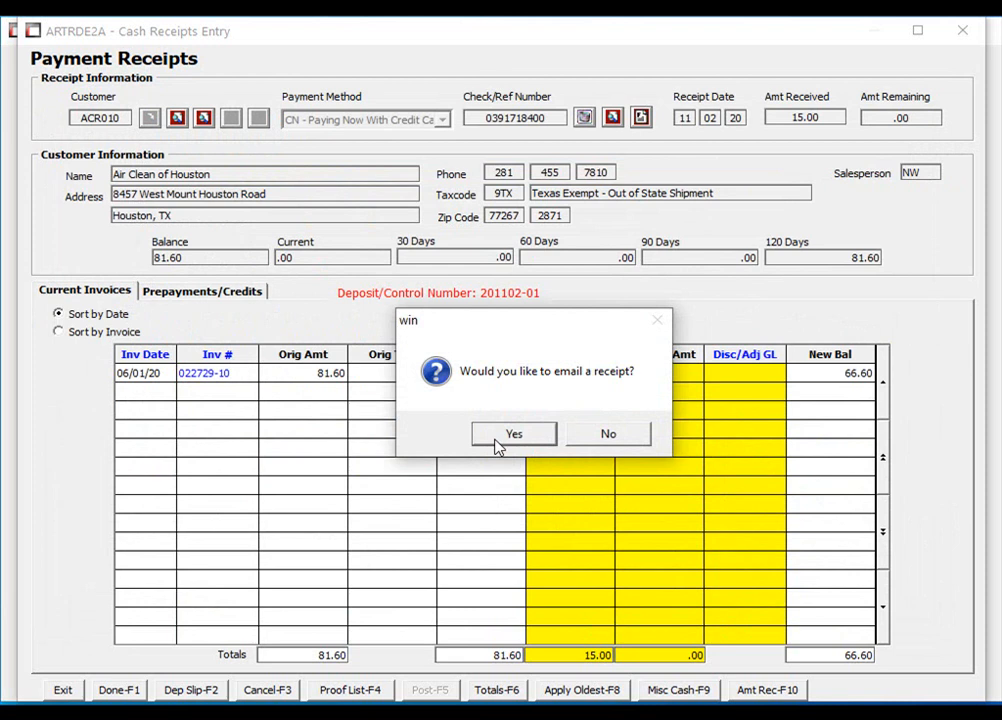
- Email the receipt to the contact's selected e-mail address
click(497, 440)
click(370, 295)
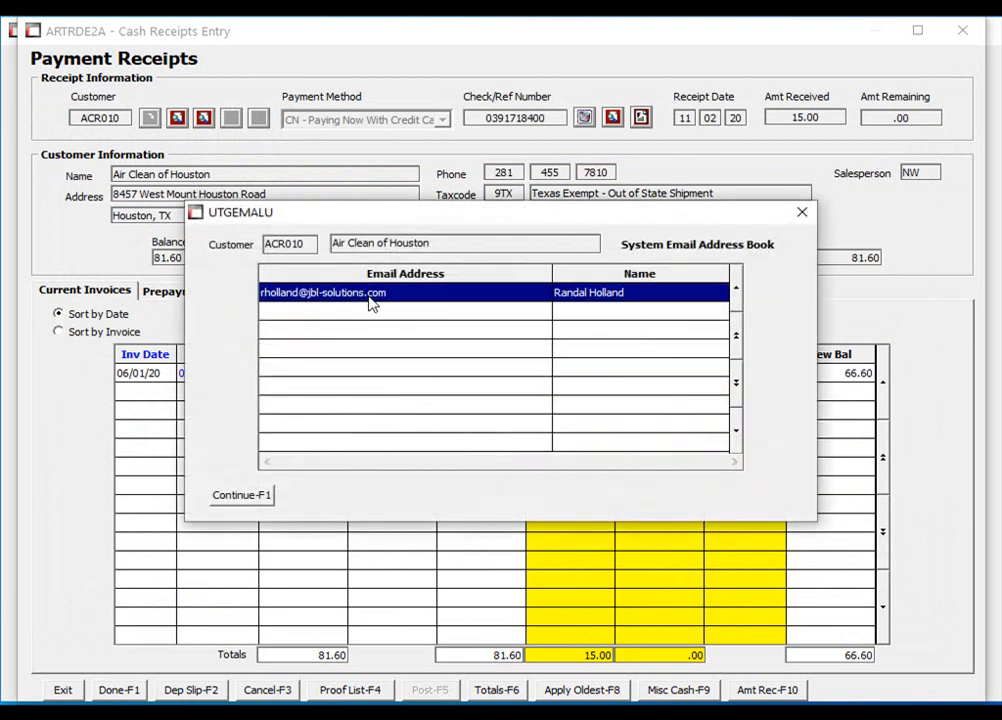
click(252, 508)
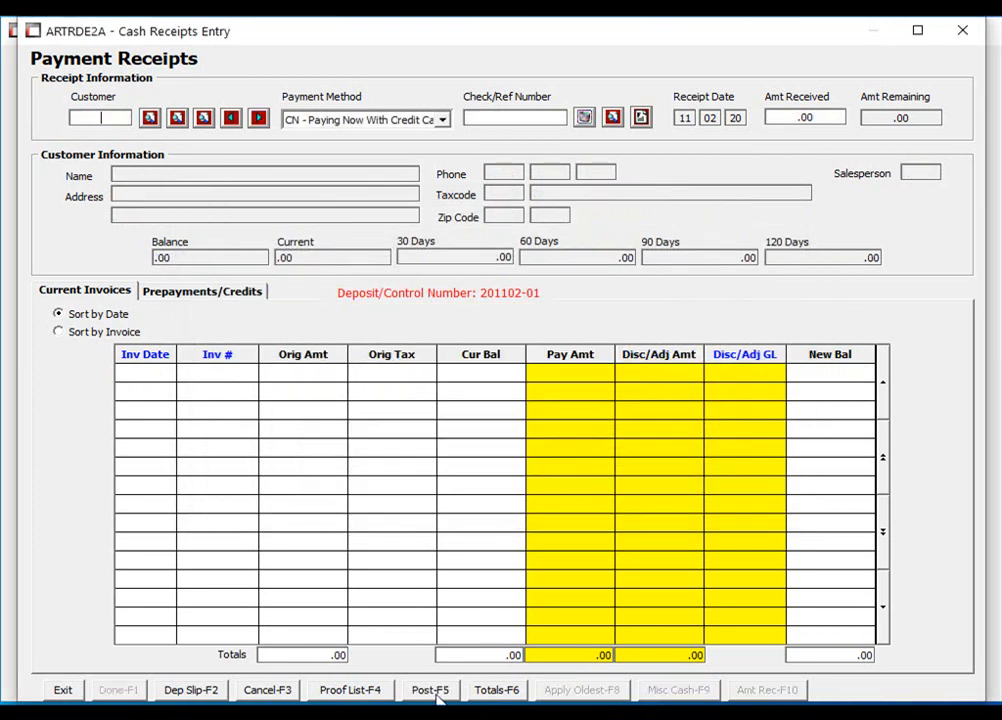
- Post deposit 201102-01 and exit the totals back to the main menu
click(434, 694)
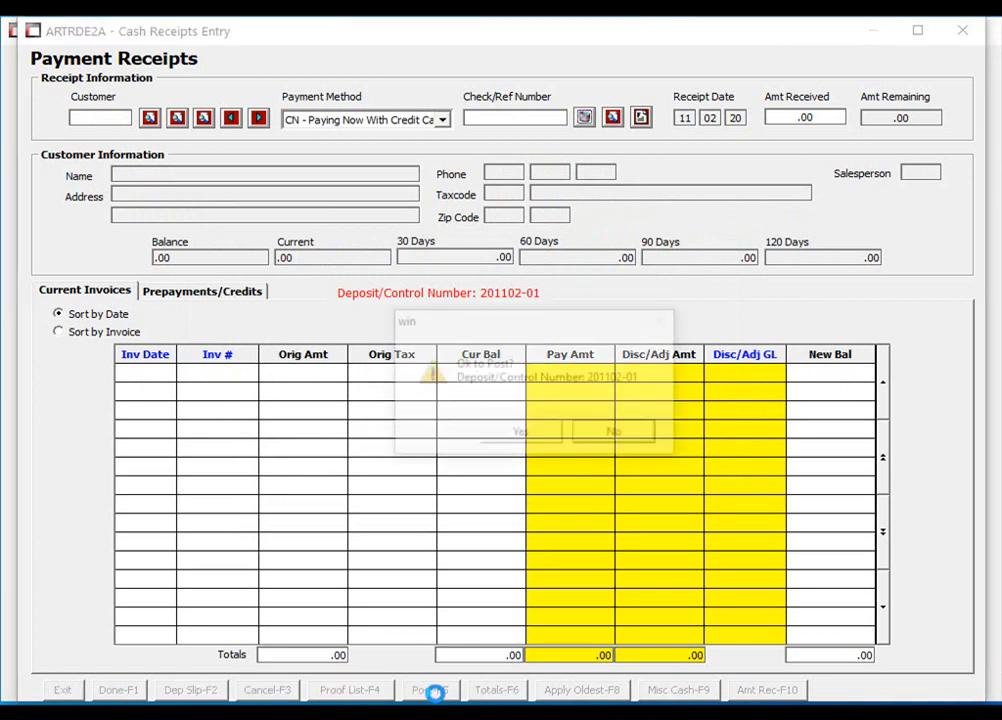
click(510, 436)
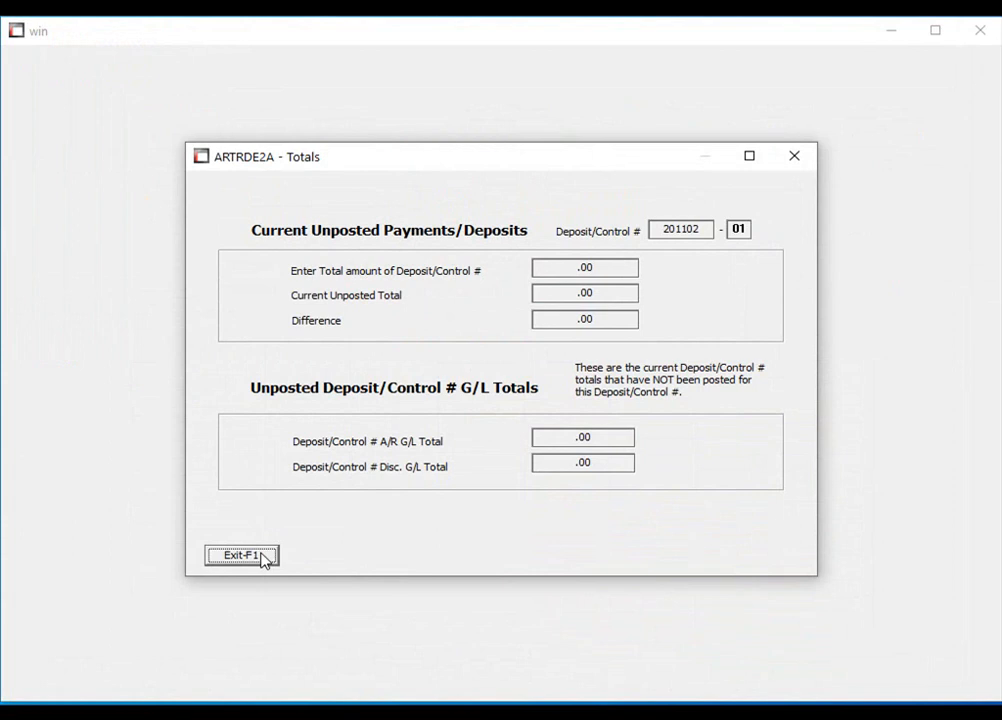
click(260, 555)
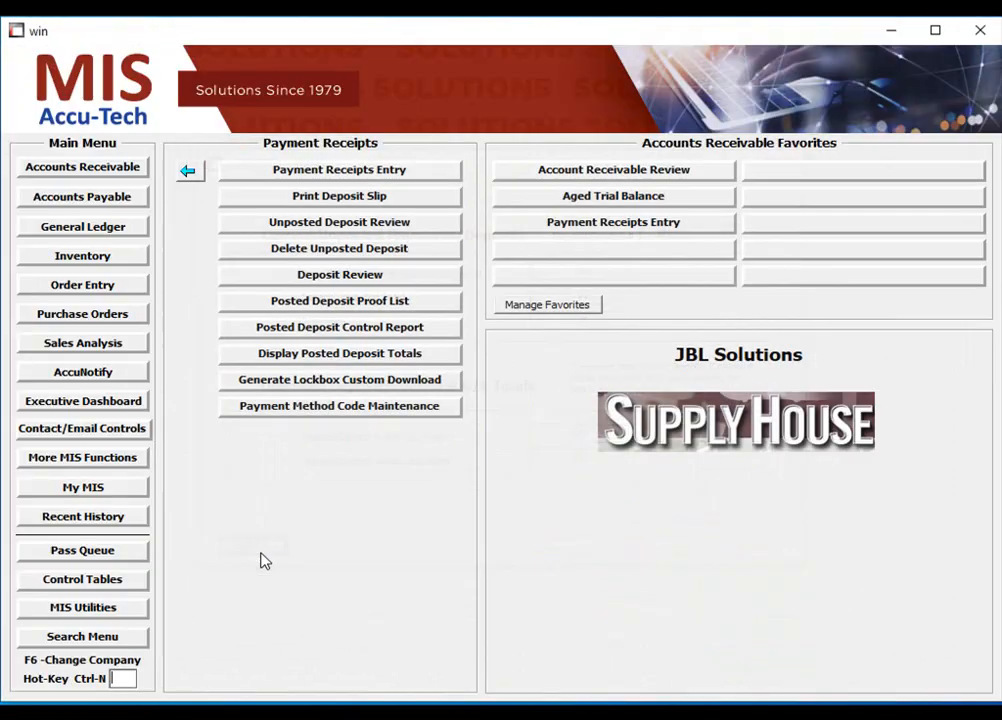